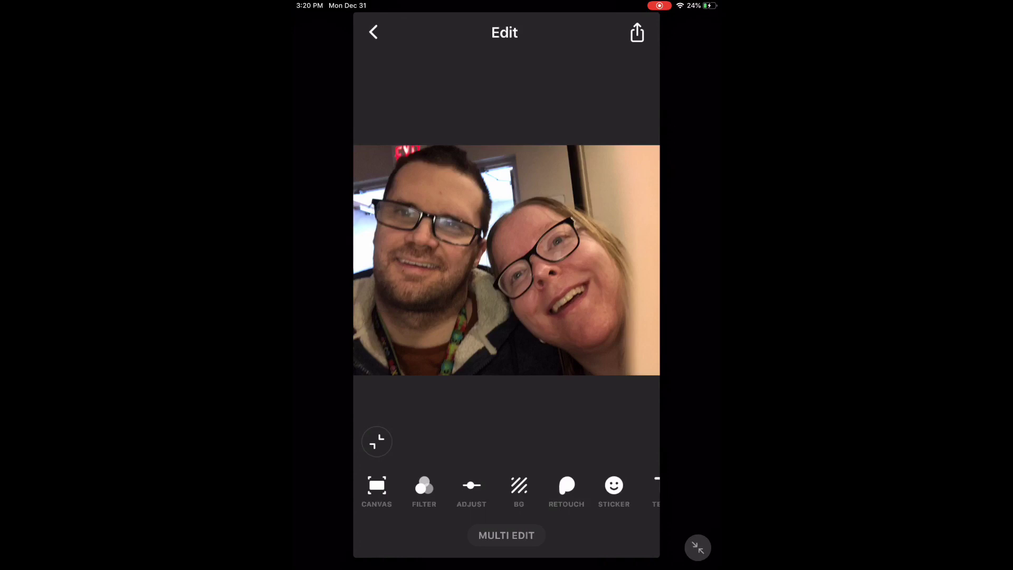
# Browse the photo's sticker collection to the gothic lettering category.
pyautogui.click(613, 488)
pyautogui.moveTo(580, 365); pyautogui.dragTo(422, 365)
pyautogui.click(507, 365)
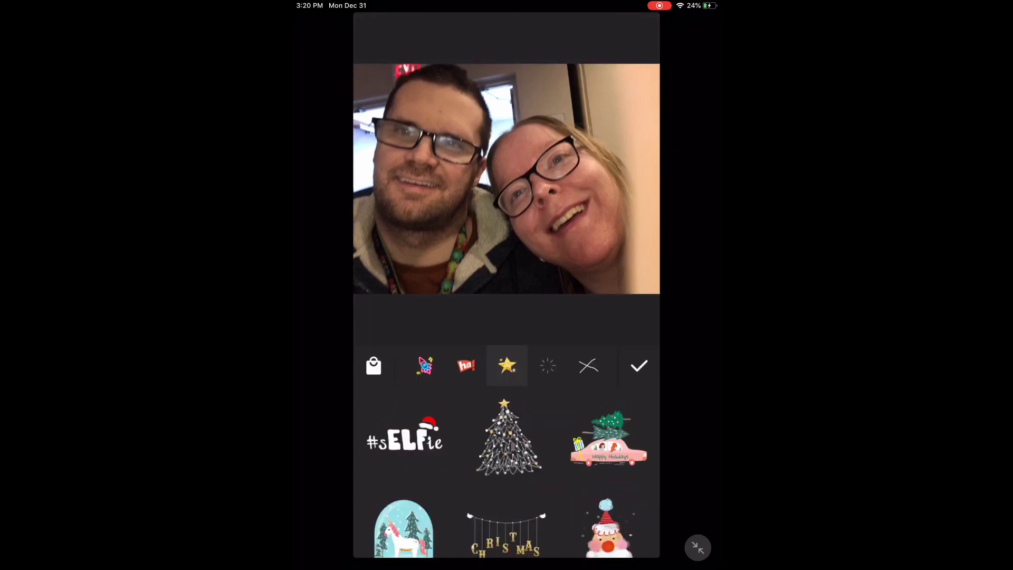
pyautogui.moveTo(580, 365); pyautogui.dragTo(549, 365)
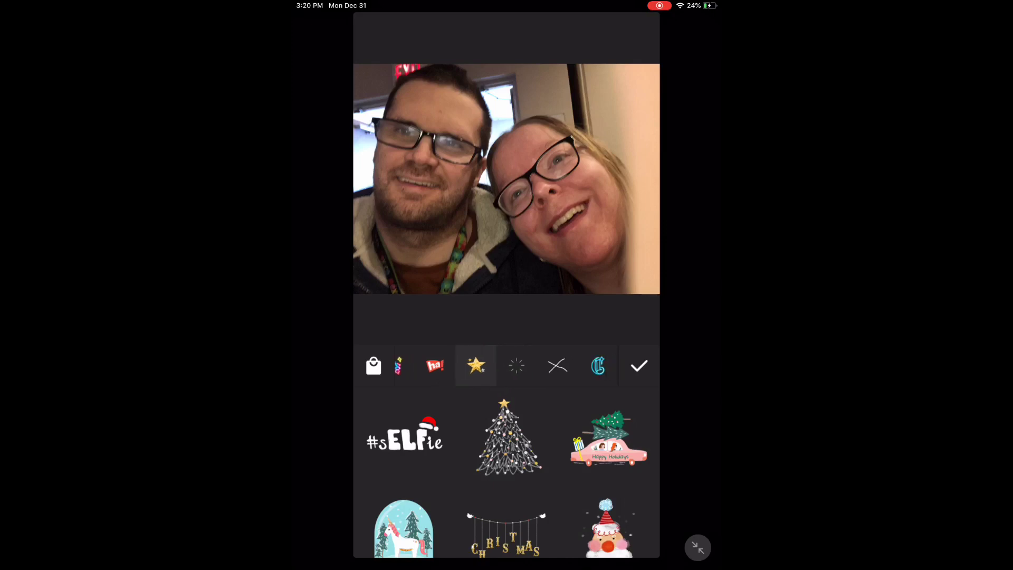
pyautogui.click(597, 365)
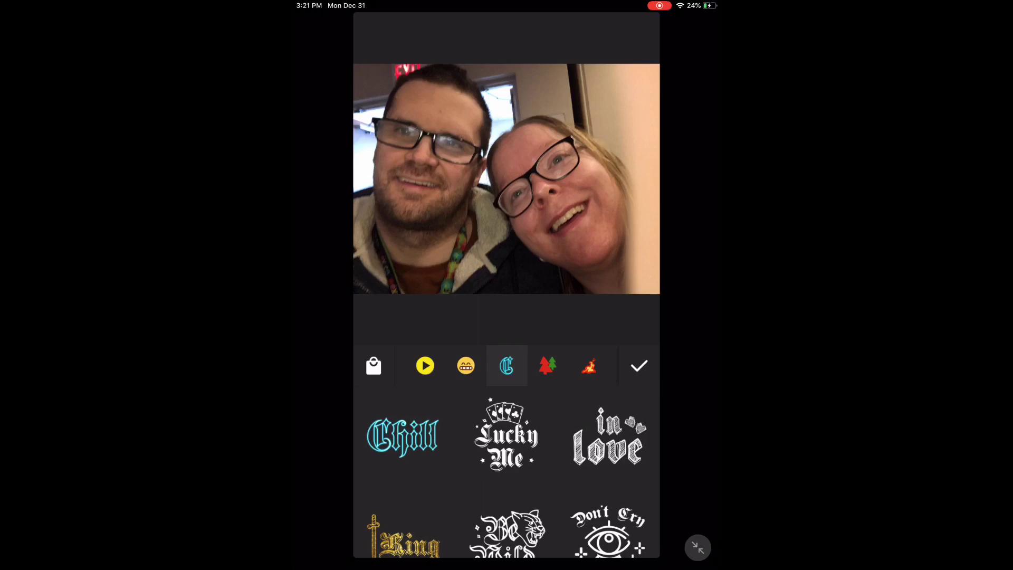
# Add the 'in love' sticker, enlarge it and move it onto the man's chest.
pyautogui.click(608, 437)
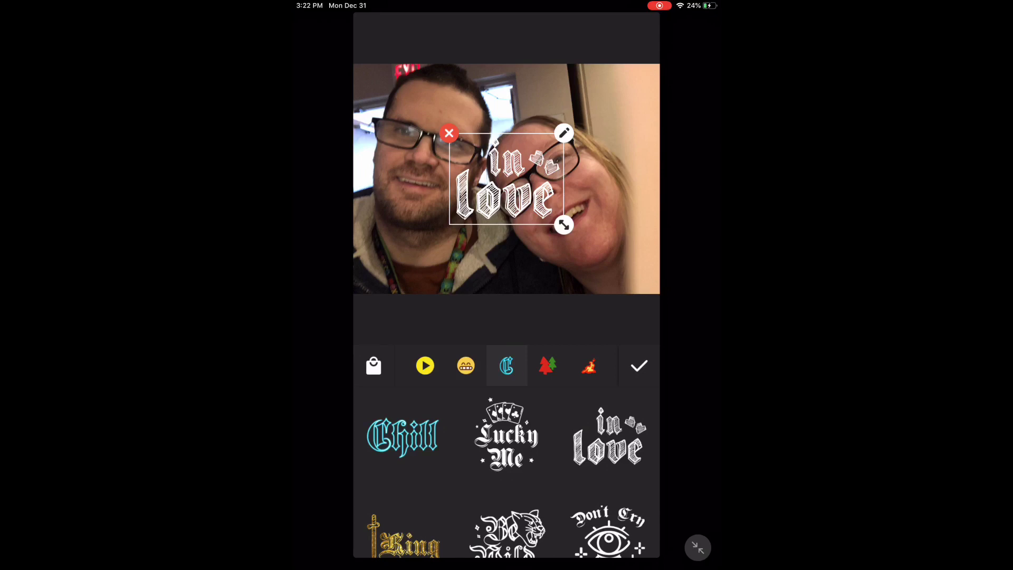
pyautogui.moveTo(563, 224)
pyautogui.mouseDown()
pyautogui.moveTo(582, 239)
pyautogui.moveTo(556, 218)
pyautogui.mouseUp()
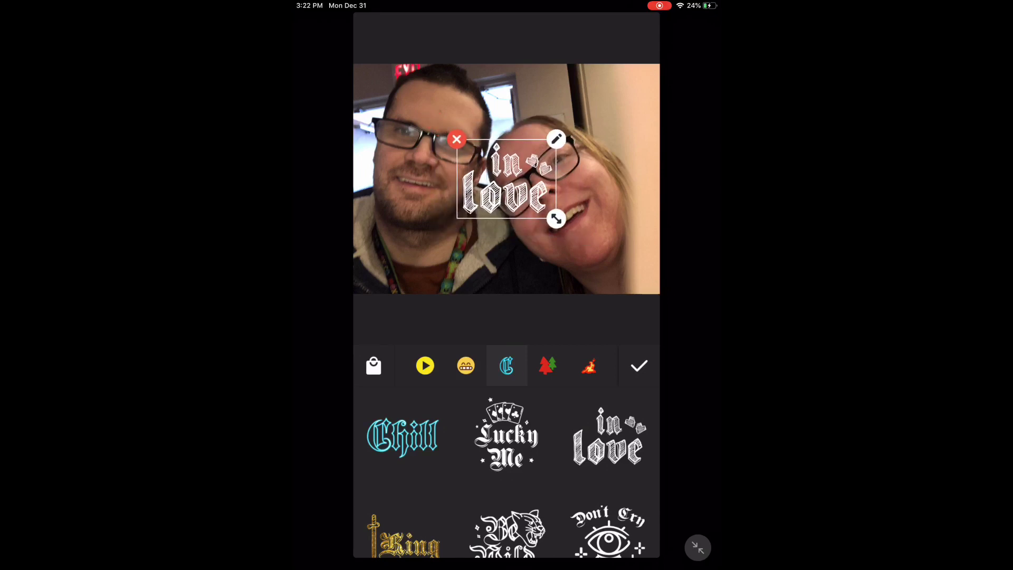
pyautogui.moveTo(506, 179)
pyautogui.mouseDown()
pyautogui.moveTo(407, 253)
pyautogui.moveTo(464, 204)
pyautogui.mouseUp()
# Replace the 'in love' sticker, resizing it over the chest near the lower-left edge.
pyautogui.click(408, 154)
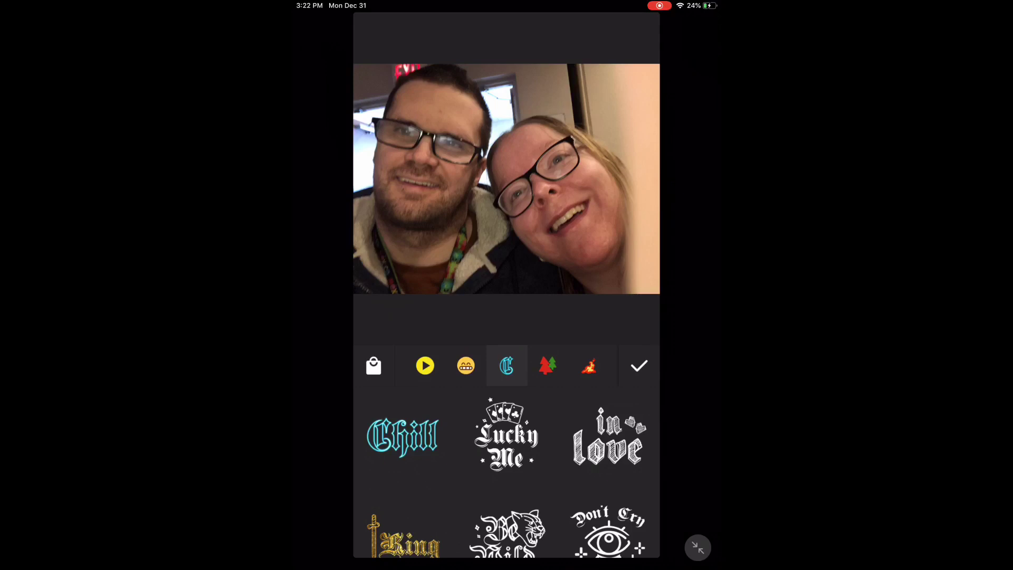
pyautogui.click(609, 437)
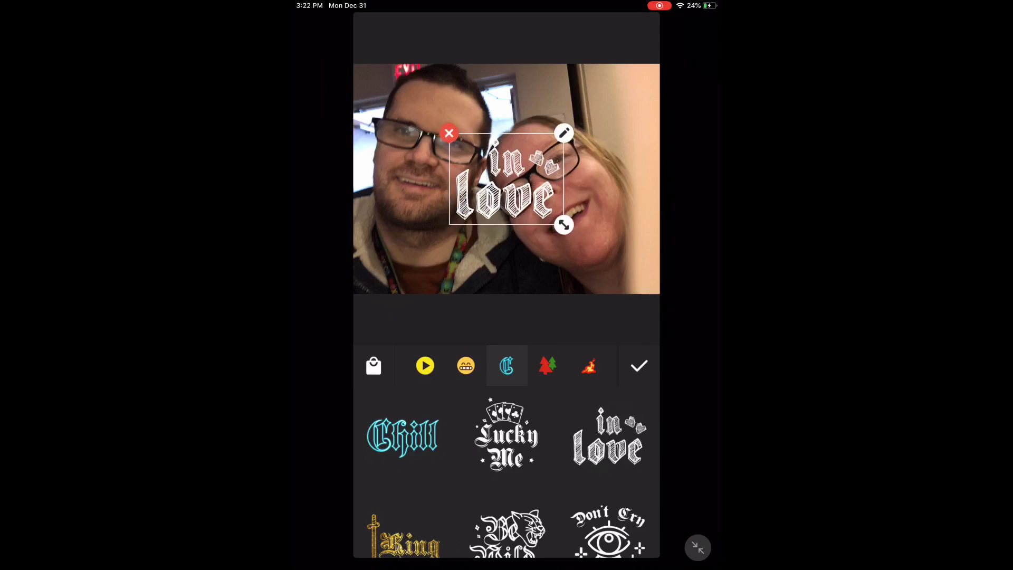
pyautogui.moveTo(563, 225)
pyautogui.mouseDown()
pyautogui.moveTo(572, 228)
pyautogui.moveTo(534, 244)
pyautogui.moveTo(459, 238)
pyautogui.moveTo(464, 228)
pyautogui.moveTo(538, 258)
pyautogui.moveTo(577, 235)
pyautogui.mouseUp()
pyautogui.moveTo(507, 180); pyautogui.dragTo(426, 229)
pyautogui.moveTo(496, 285); pyautogui.dragTo(477, 270)
pyautogui.moveTo(426, 229); pyautogui.dragTo(403, 250)
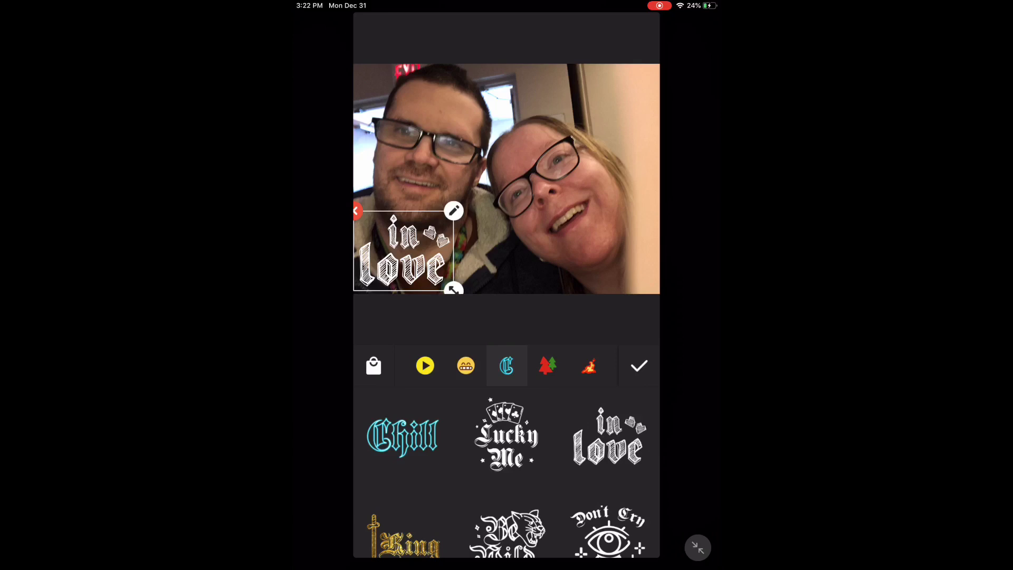
# Apply the 'in love' sticker and save the finished selfie.
pyautogui.click(639, 365)
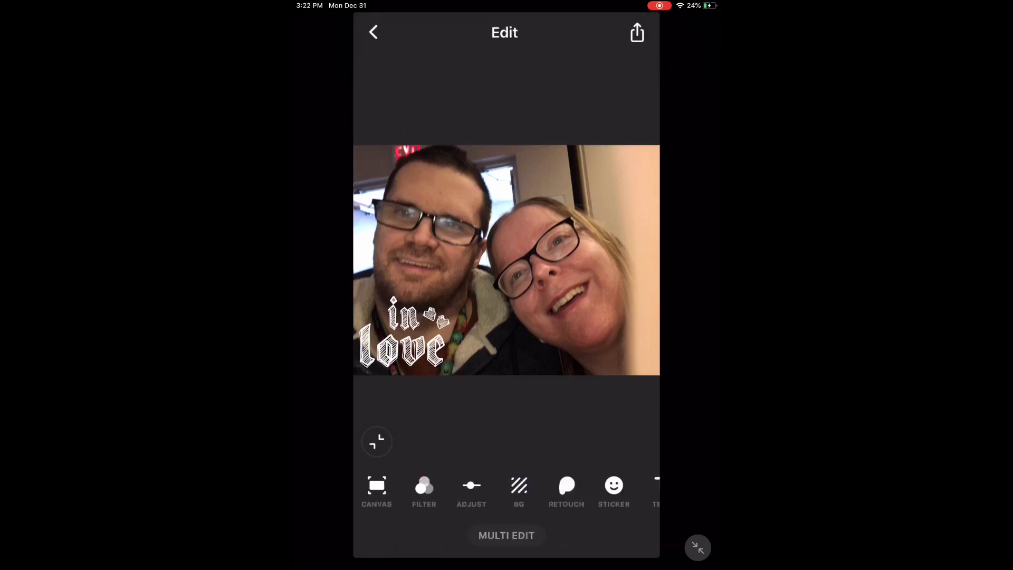
pyautogui.click(637, 33)
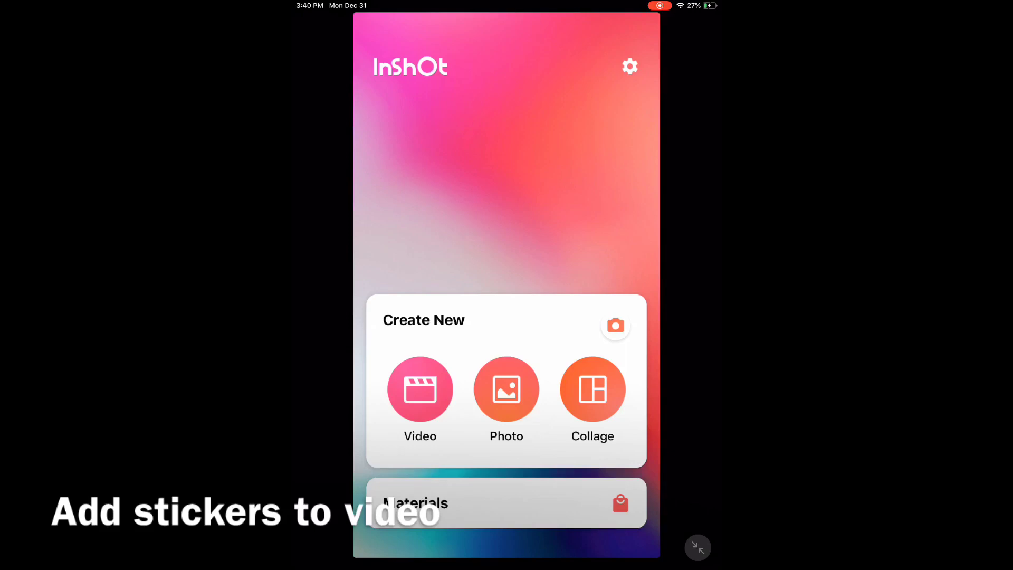
# Start a new video project and scroll the video library down to the light-wave clips.
pyautogui.click(420, 389)
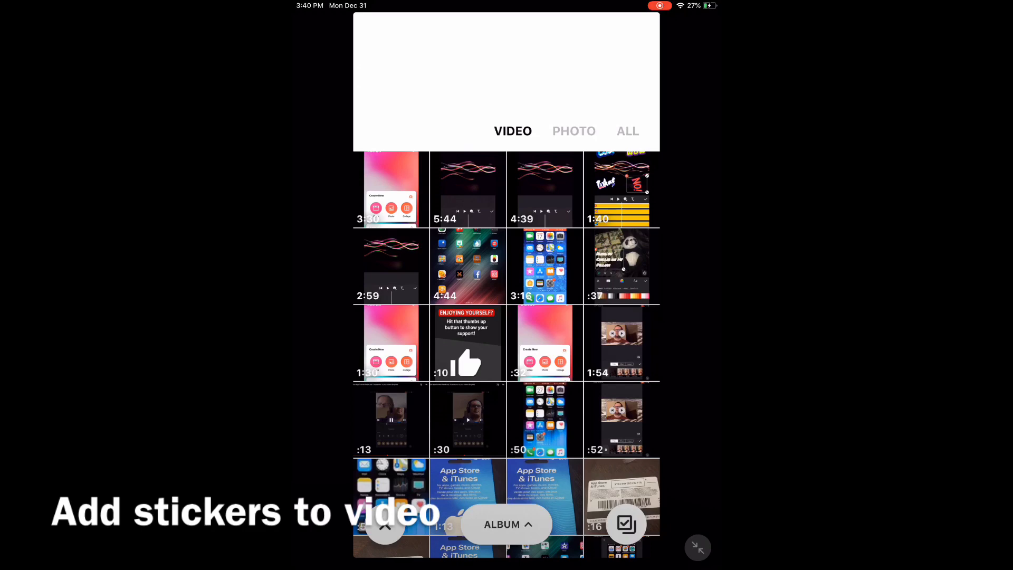
pyautogui.scroll(-5, 506, 316)
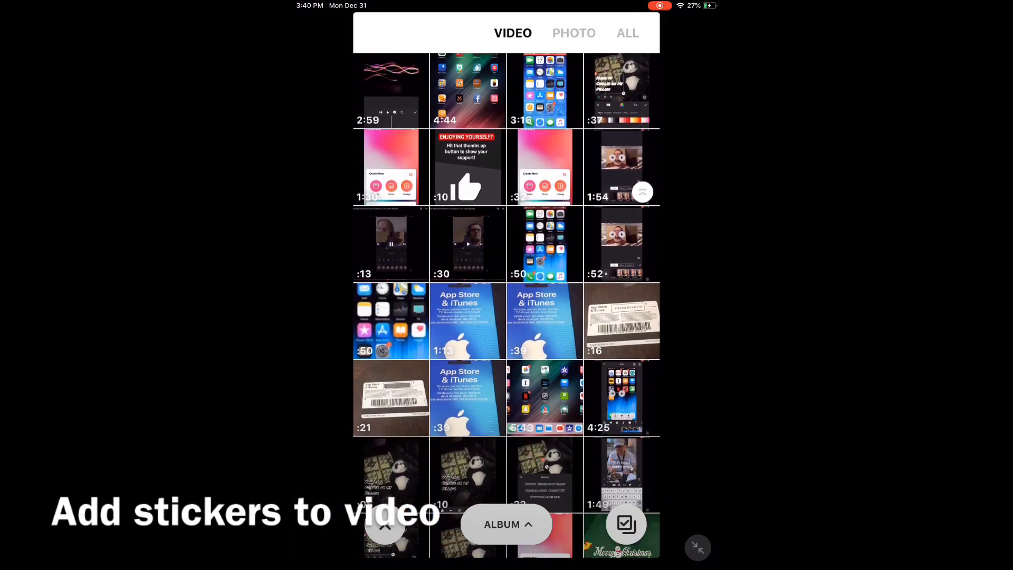
pyautogui.scroll(-3, 506, 306)
pyautogui.scroll(-1, 506, 305)
pyautogui.scroll(-2, 506, 306)
pyautogui.scroll(-2, 507, 306)
pyautogui.scroll(-1, 507, 306)
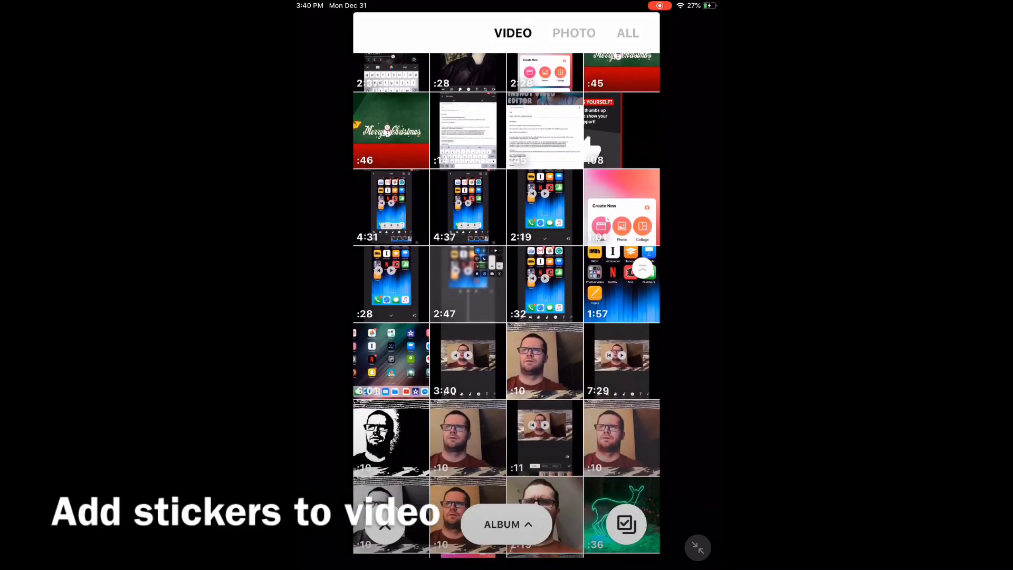
pyautogui.scroll(-2, 506, 306)
pyautogui.scroll(-2, 506, 306)
pyautogui.scroll(-1, 506, 306)
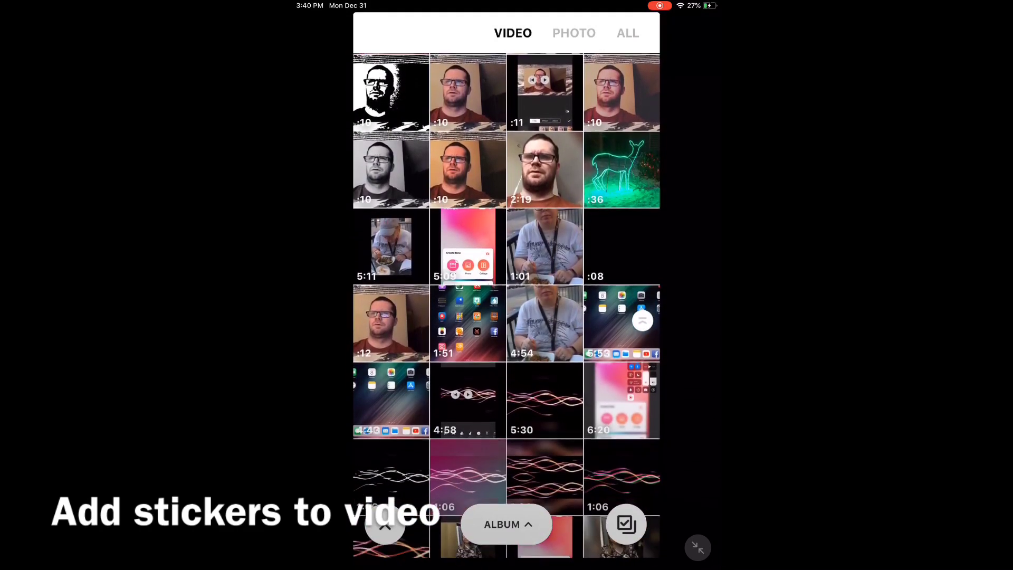
pyautogui.scroll(-1, 506, 306)
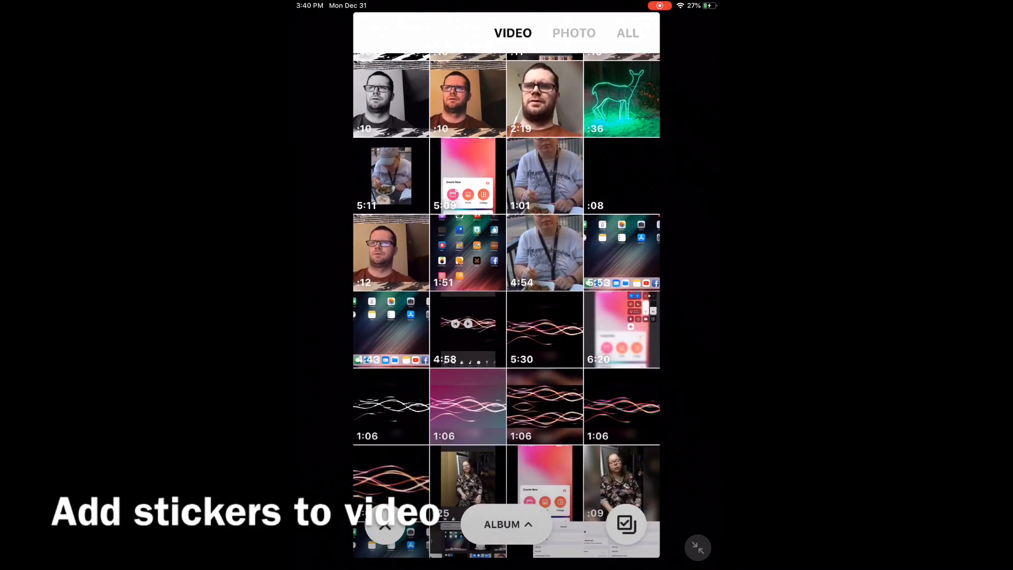
pyautogui.scroll(-1, 506, 306)
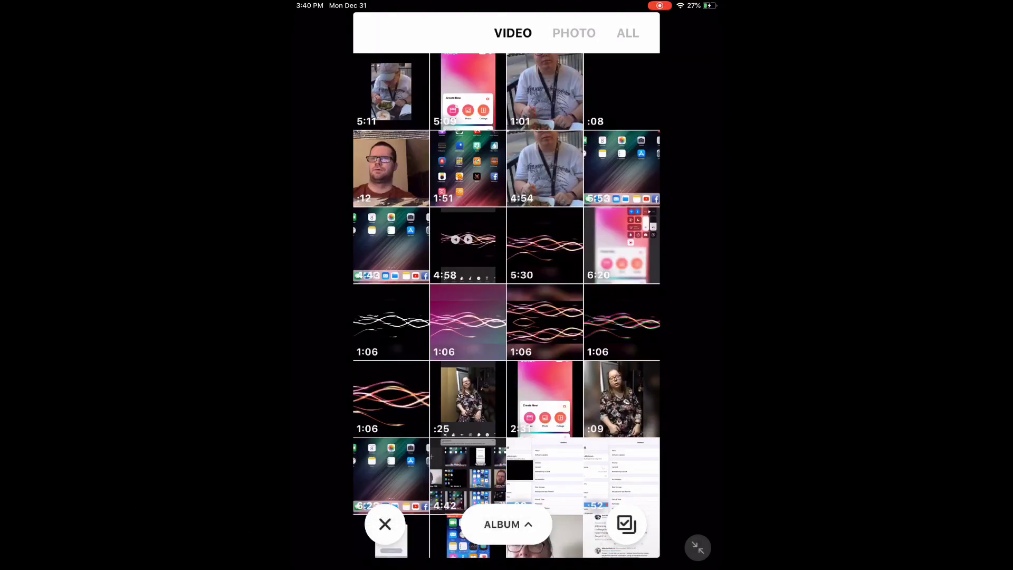
# Open a light-wave clip, add the Cool sticker, and place it top-left.
pyautogui.click(621, 322)
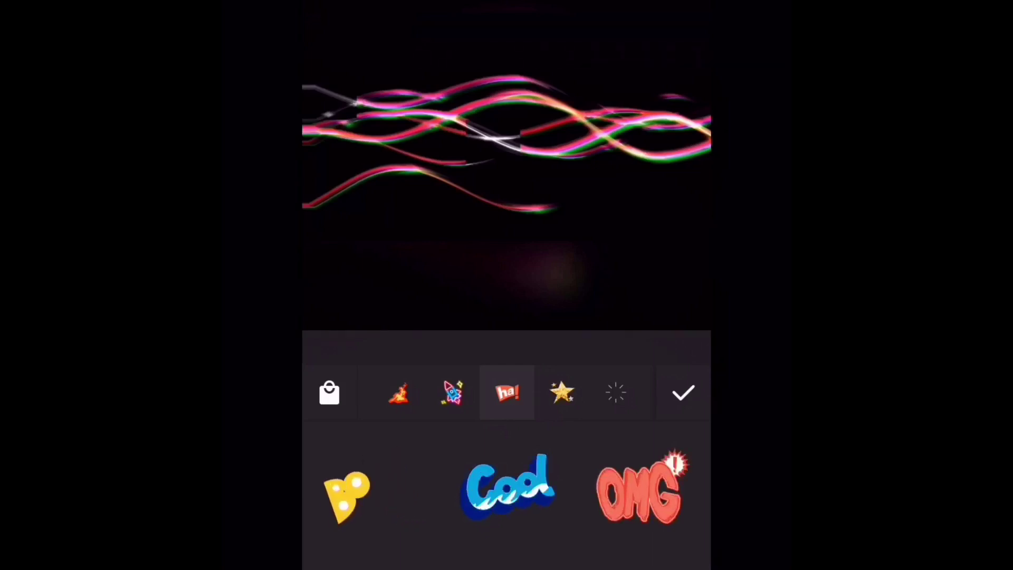
pyautogui.click(508, 485)
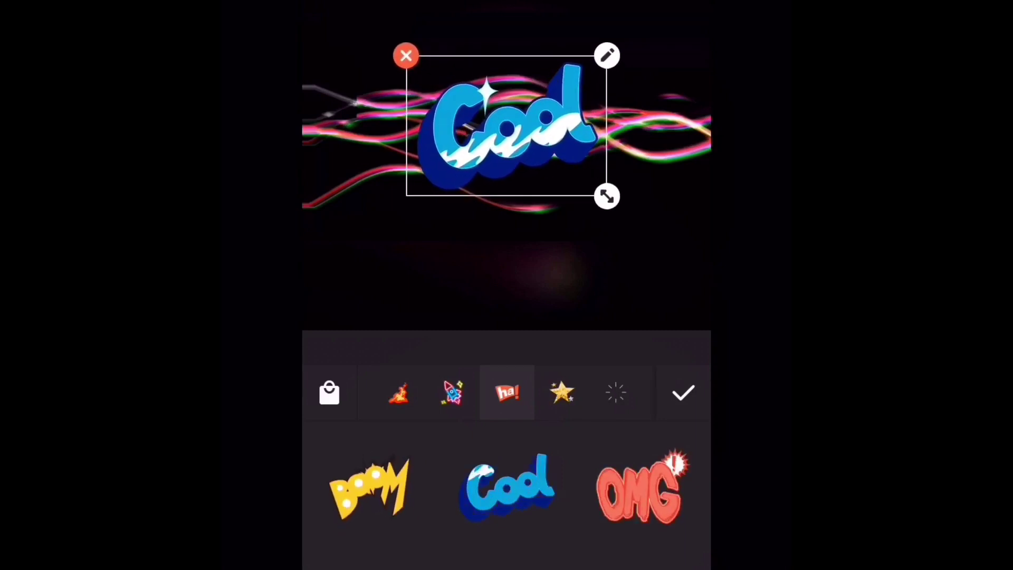
pyautogui.moveTo(506, 125); pyautogui.dragTo(405, 8)
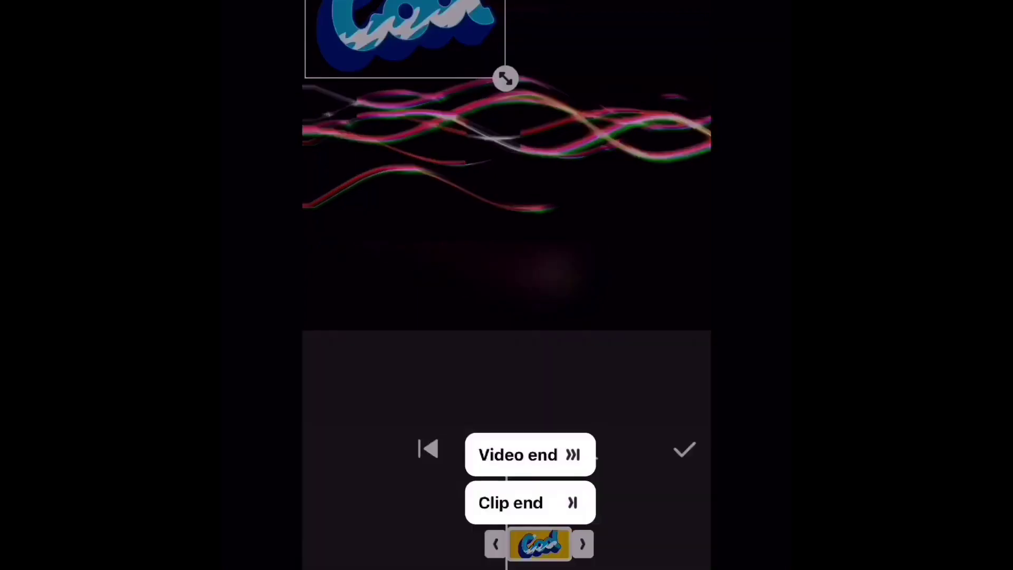
# Extend the Cool sticker to the video end, then scroll the timeline back.
pyautogui.click(530, 454)
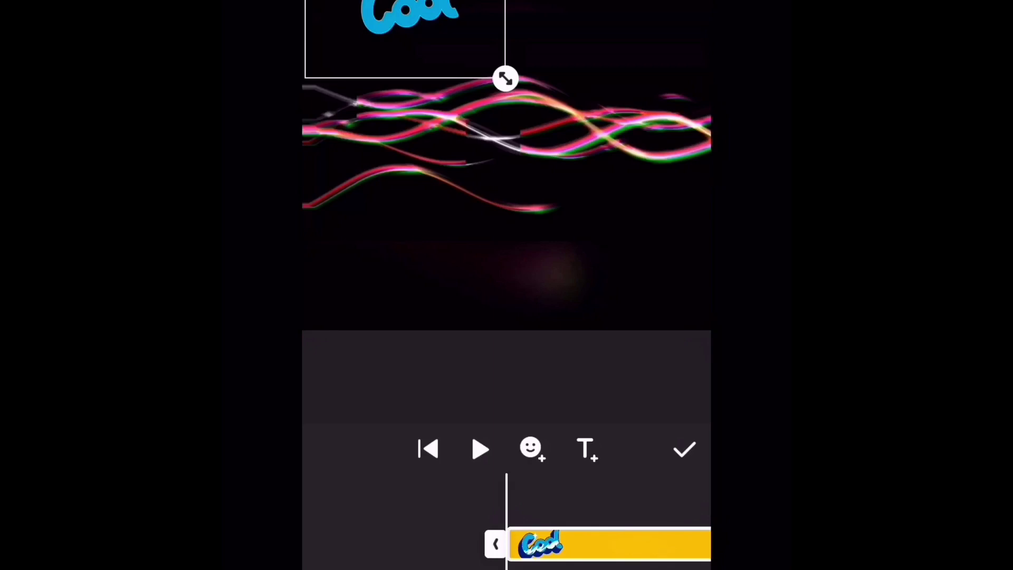
pyautogui.hscroll(-1, 606, 543)
pyautogui.hscroll(-2, 607, 543)
pyautogui.hscroll(-1, 607, 543)
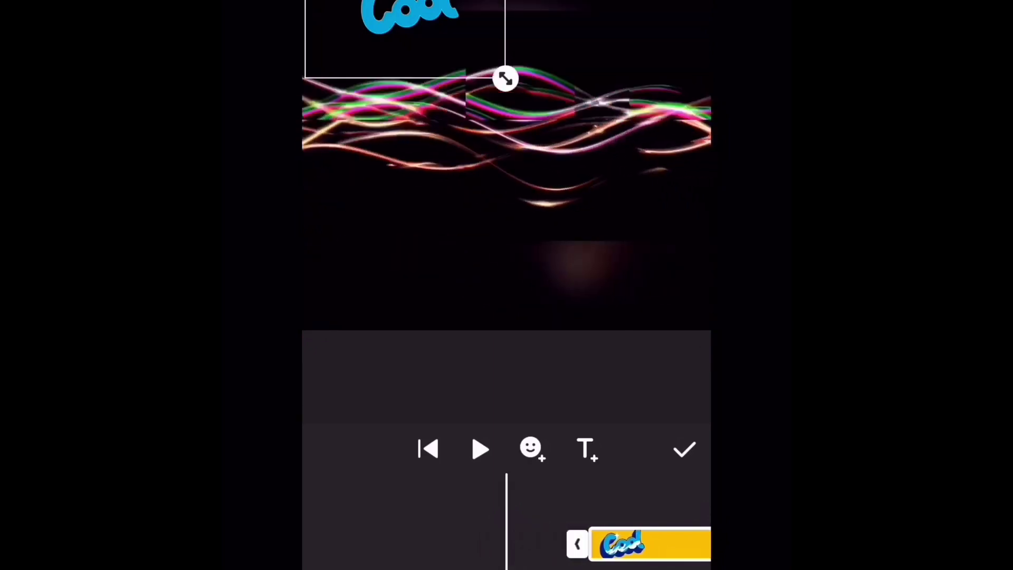
# Move the What? sticker to the top-right and add the pixel-style WOW sticker.
pyautogui.moveTo(607, 544); pyautogui.dragTo(524, 543)
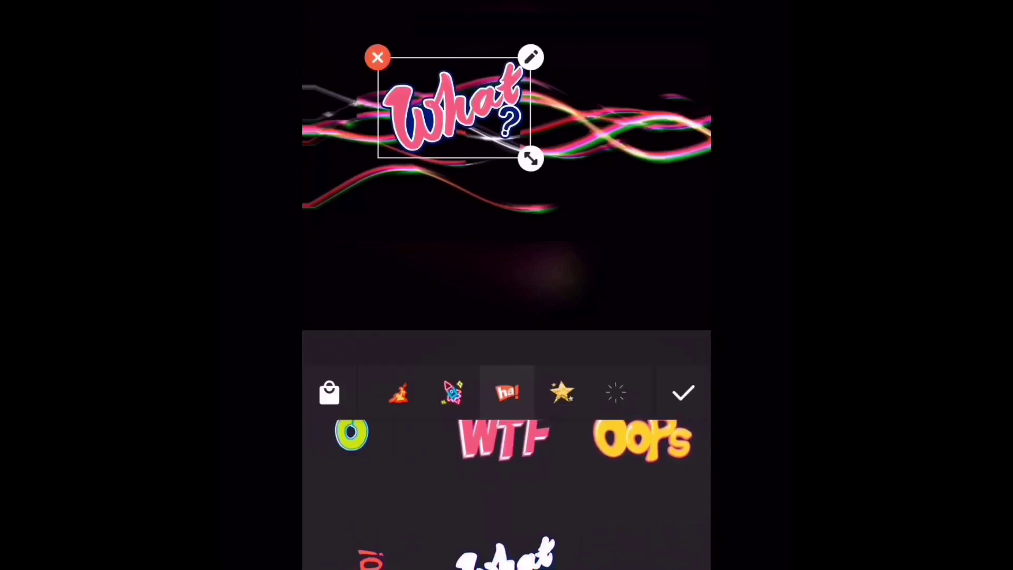
pyautogui.moveTo(453, 105)
pyautogui.mouseDown()
pyautogui.moveTo(505, 101)
pyautogui.moveTo(662, 22)
pyautogui.moveTo(629, 33)
pyautogui.moveTo(609, 14)
pyautogui.moveTo(616, 6)
pyautogui.mouseUp()
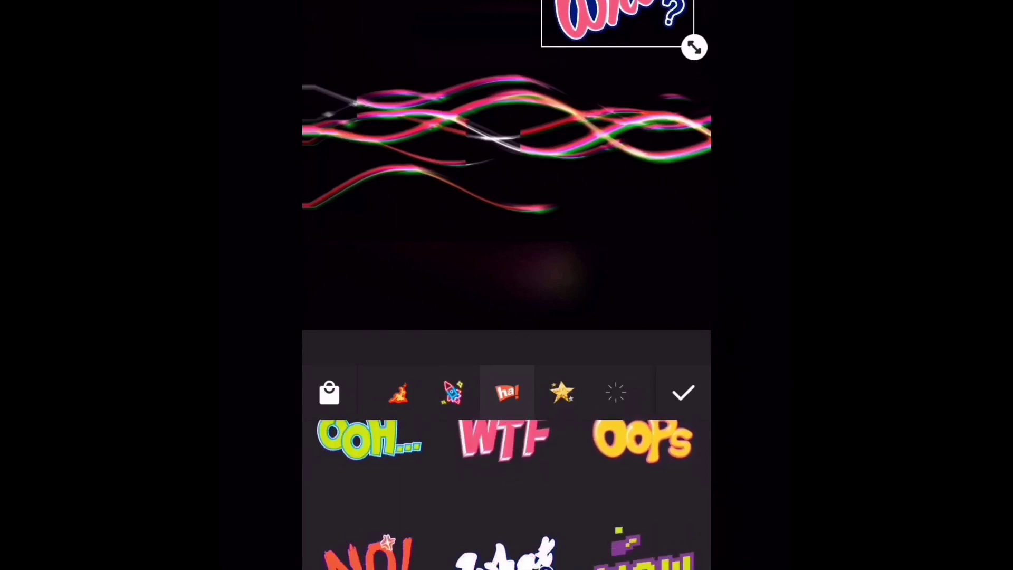
pyautogui.click(643, 554)
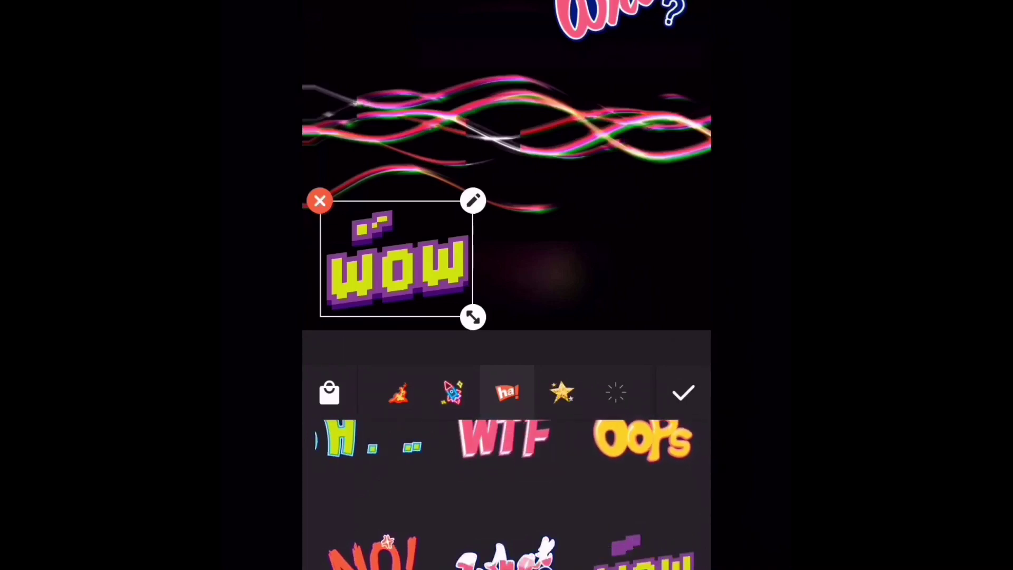
# Make WOW last to the video end starting later, and rearrange the What? clip.
pyautogui.click(683, 393)
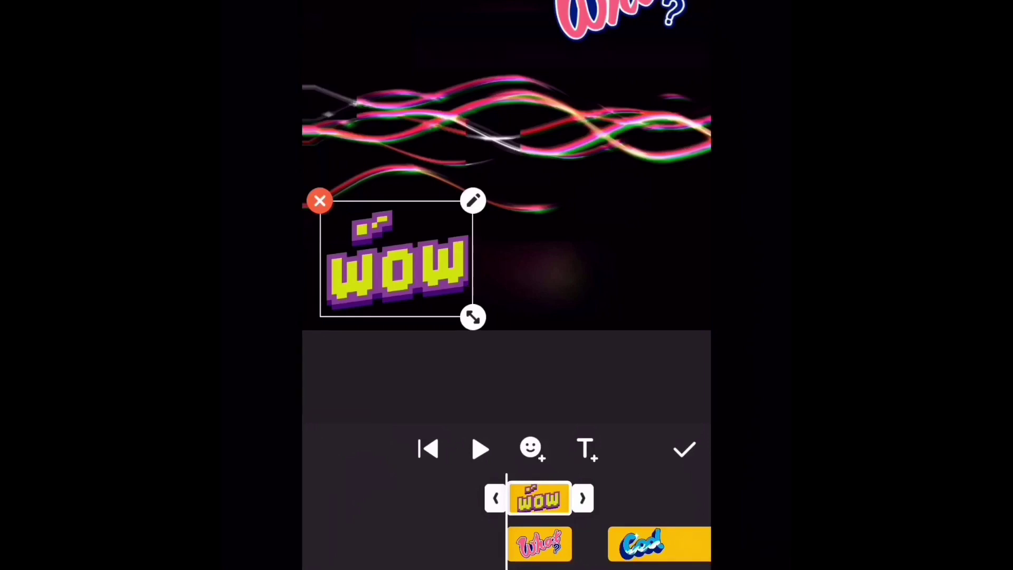
pyautogui.click(583, 498)
pyautogui.click(529, 408)
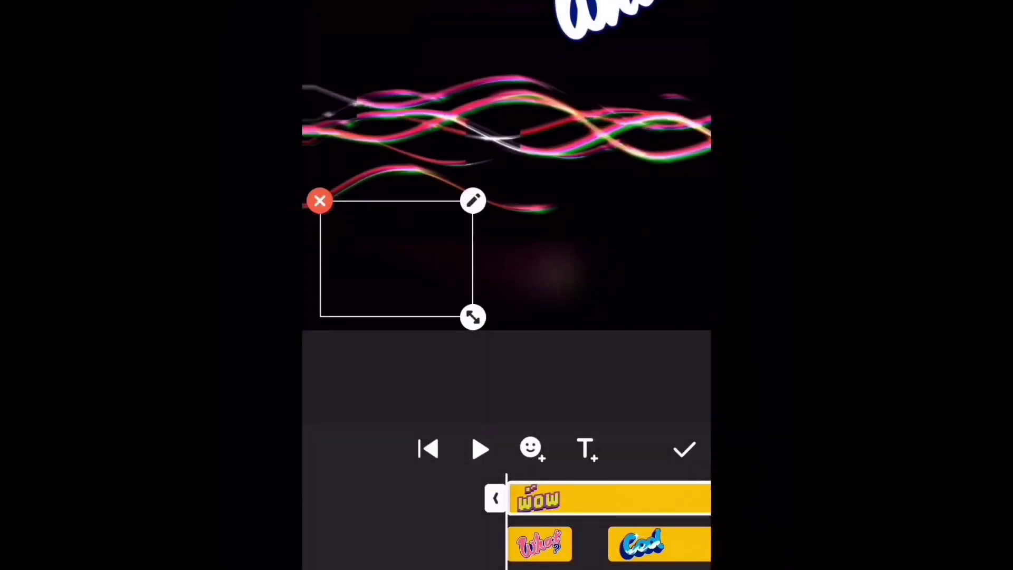
pyautogui.moveTo(495, 498); pyautogui.dragTo(577, 498)
pyautogui.moveTo(539, 543); pyautogui.dragTo(443, 498)
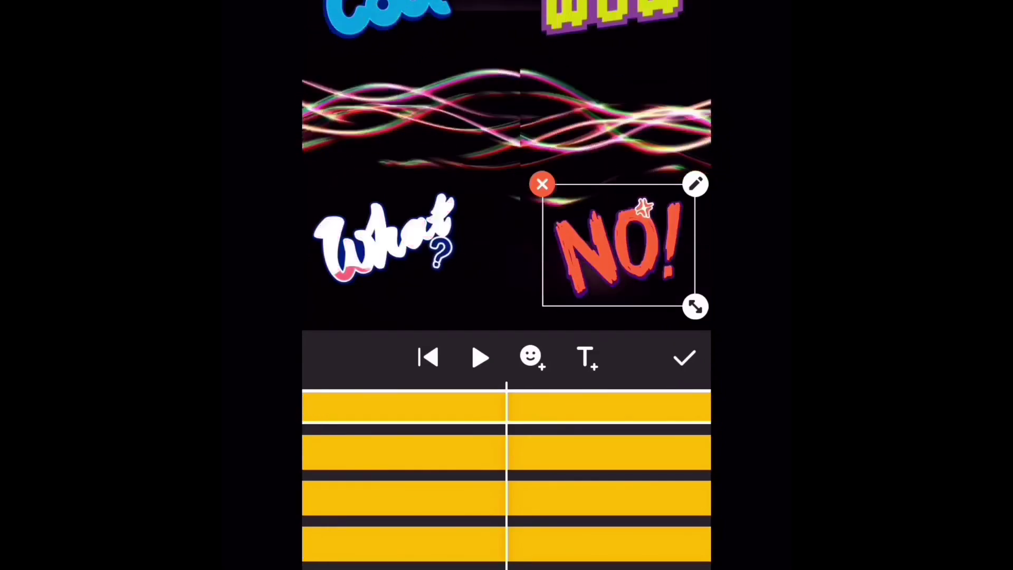
# Trim the NO! and What? sticker clips so both end earlier.
pyautogui.moveTo(607, 454); pyautogui.dragTo(401, 454)
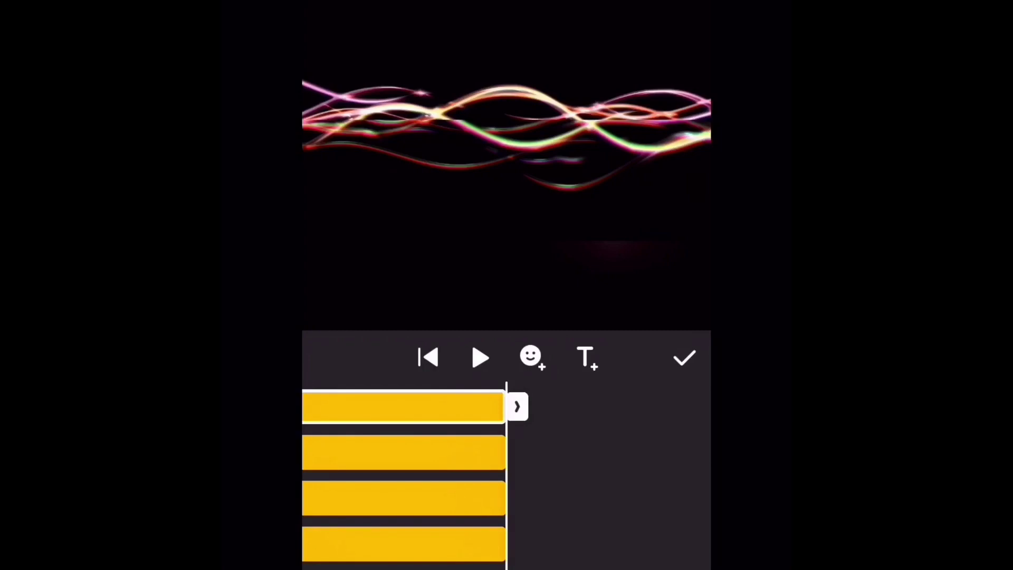
pyautogui.moveTo(516, 406); pyautogui.dragTo(395, 406)
pyautogui.moveTo(401, 454); pyautogui.dragTo(524, 454)
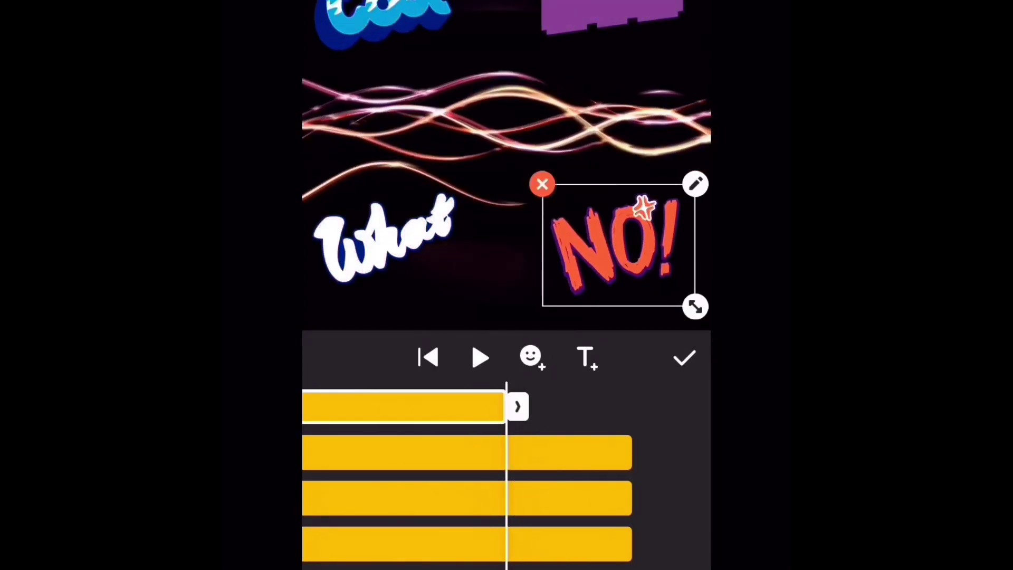
pyautogui.click(465, 452)
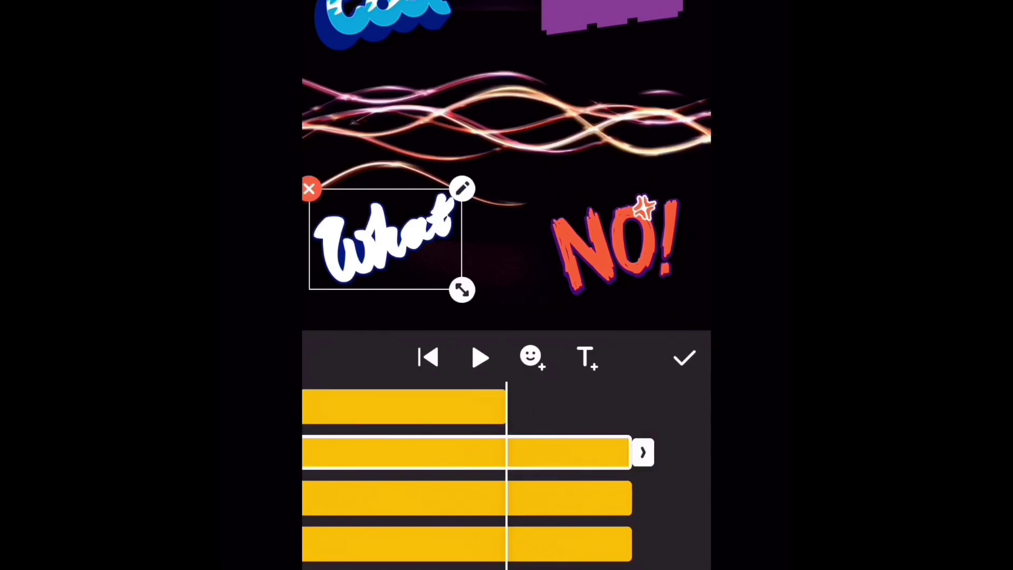
pyautogui.moveTo(643, 452)
pyautogui.mouseDown()
pyautogui.moveTo(509, 452)
pyautogui.moveTo(517, 452)
pyautogui.mouseUp()
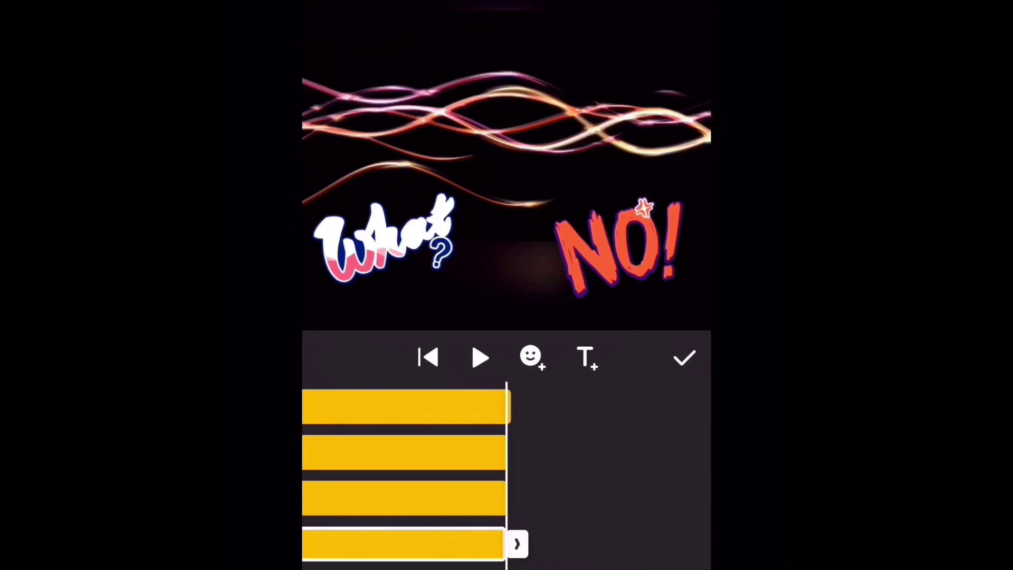
pyautogui.moveTo(401, 496); pyautogui.dragTo(525, 496)
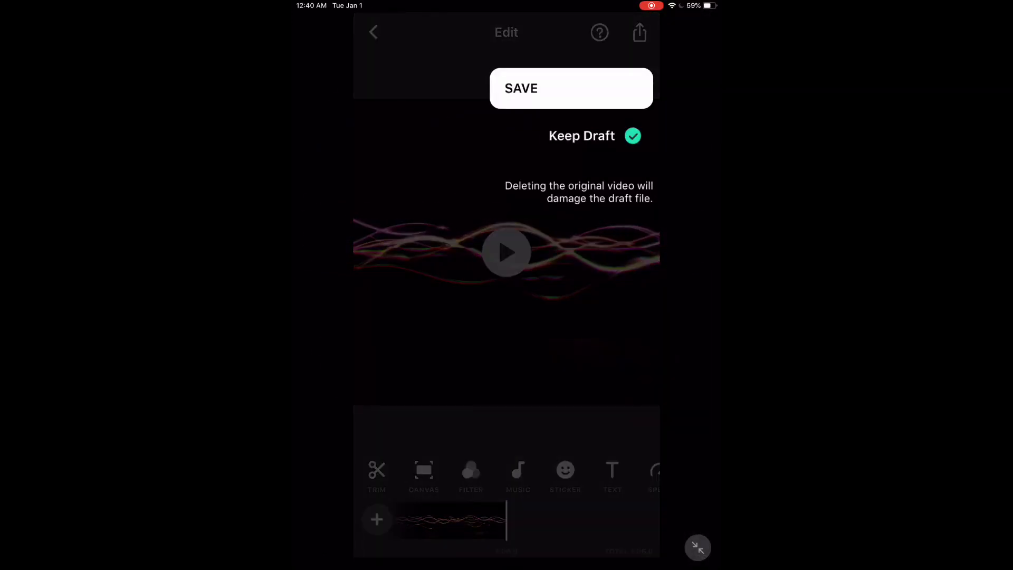
# Save the stickered light-wave video from the share menu.
pyautogui.click(571, 88)
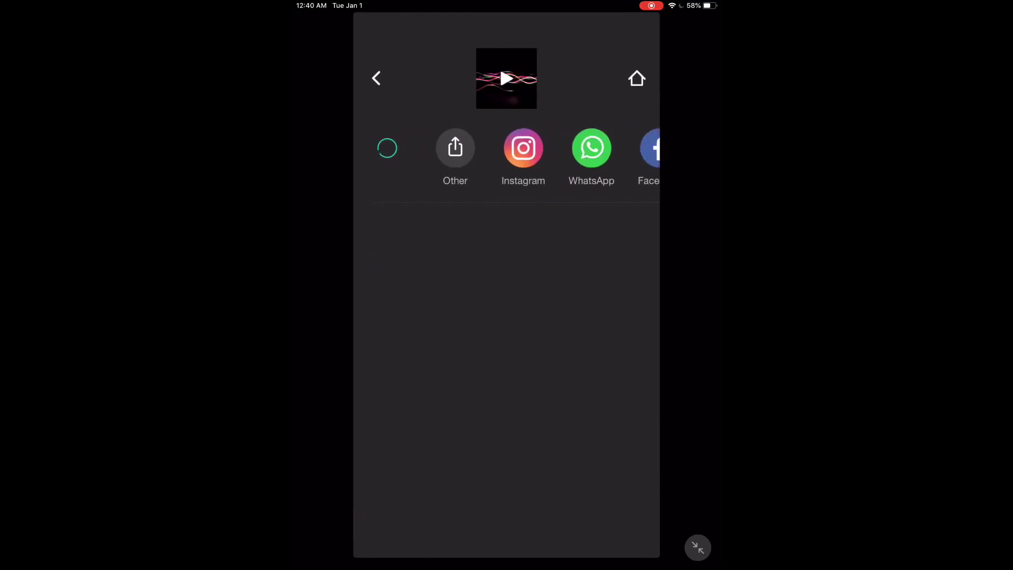